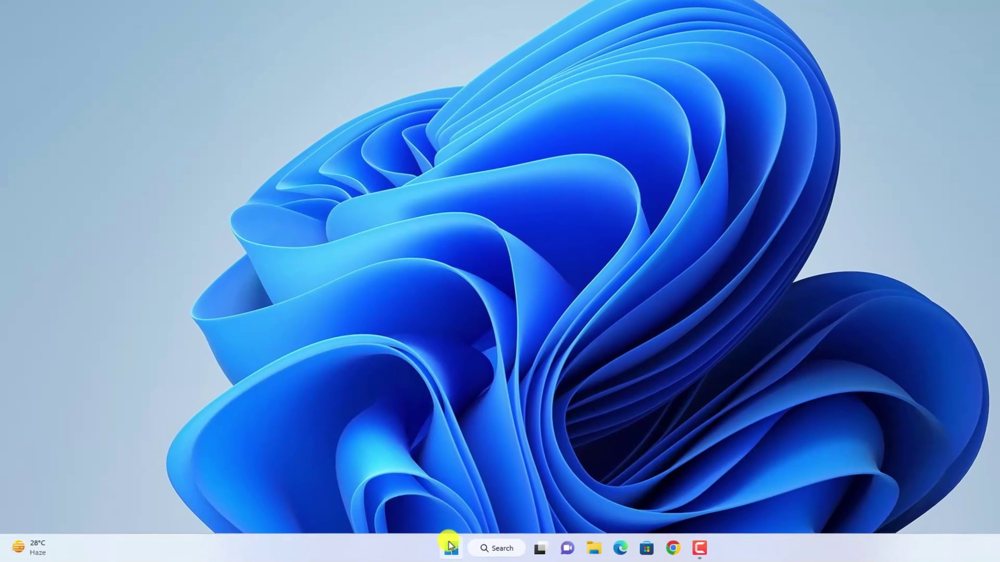
# - Launch Device Manager from the Start button's Win+X menu
pyautogui.rightClick(451, 547)
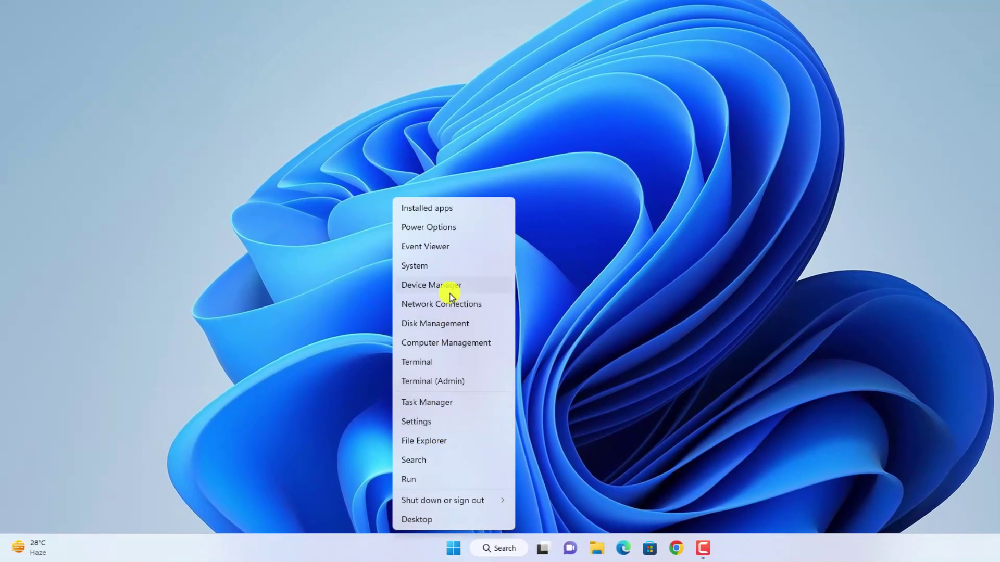
pyautogui.click(456, 286)
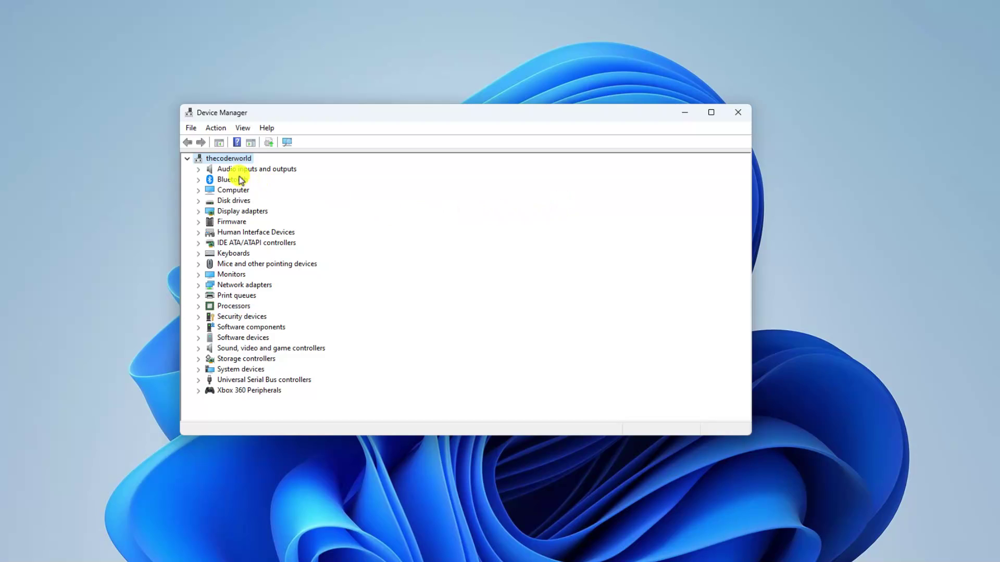
# - Expand the Audio inputs and outputs, Bluetooth, and Print queues categories
pyautogui.click(199, 169)
pyautogui.click(199, 233)
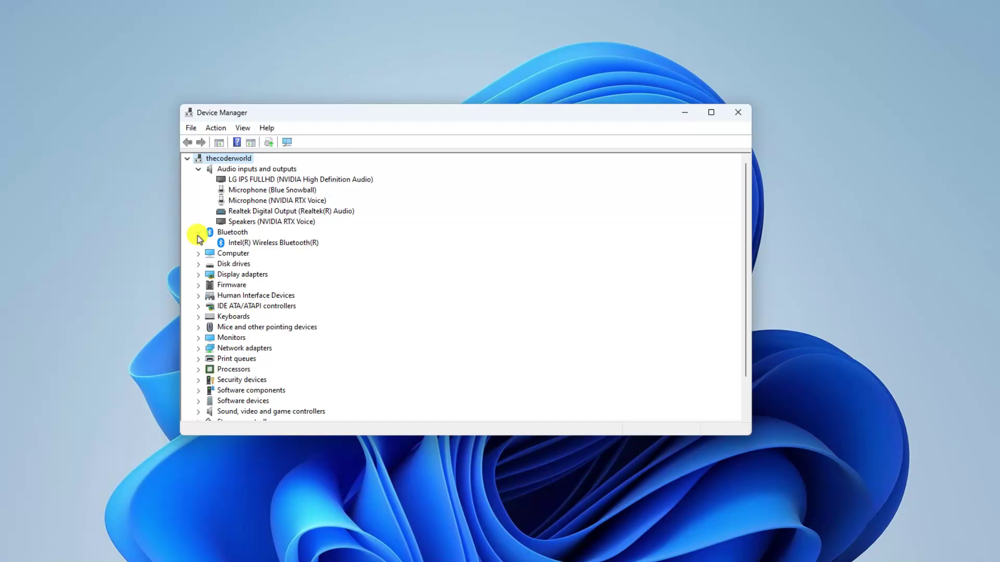
pyautogui.scroll(-1, 199, 328)
pyautogui.click(200, 327)
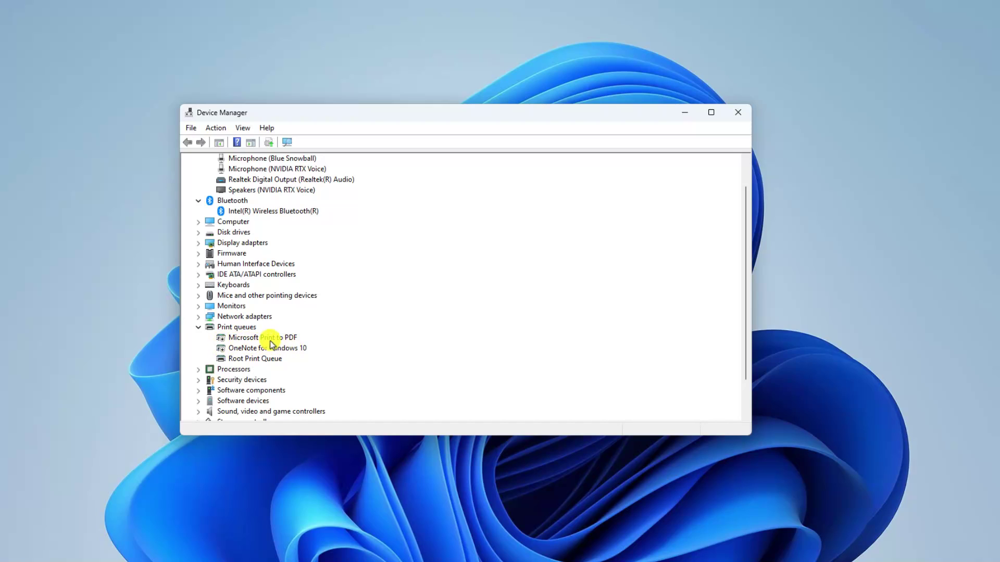
# - Enable the Microsoft Print to PDF queue with the toolbar's Enable device button
pyautogui.click(232, 337)
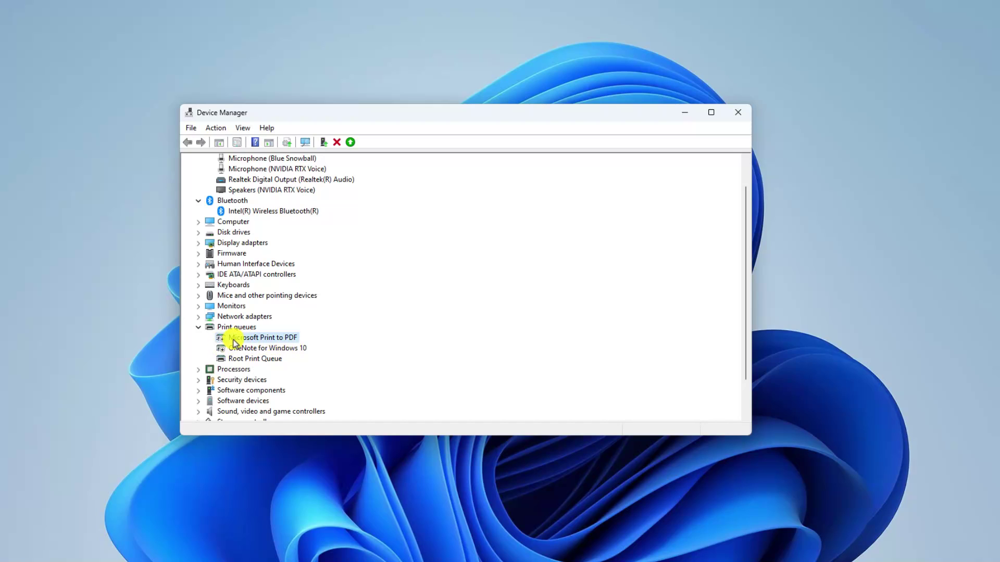
pyautogui.click(351, 143)
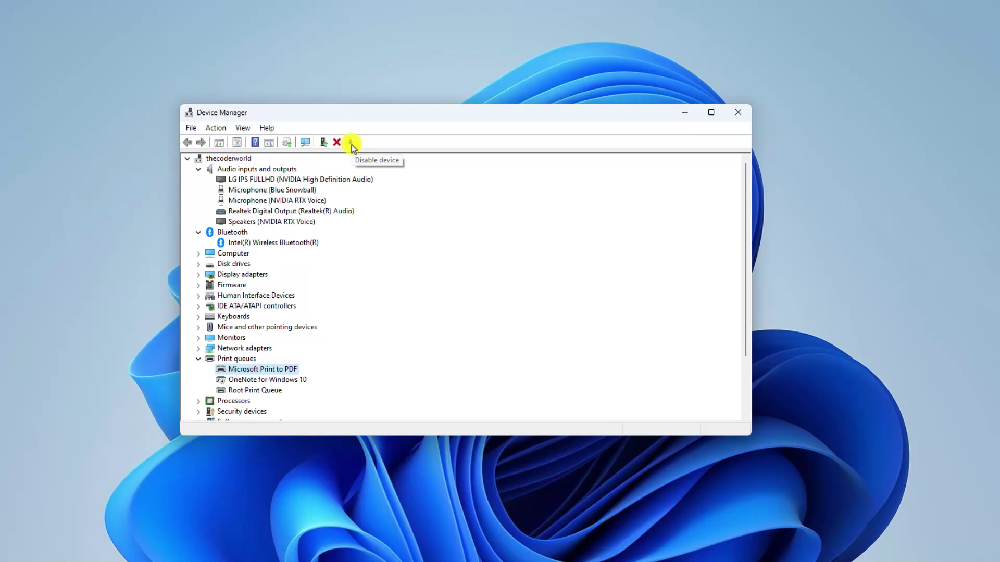
pyautogui.click(289, 380)
# - Enable the OneNote for Windows 10 queue from its right-click menu
pyautogui.rightClick(290, 380)
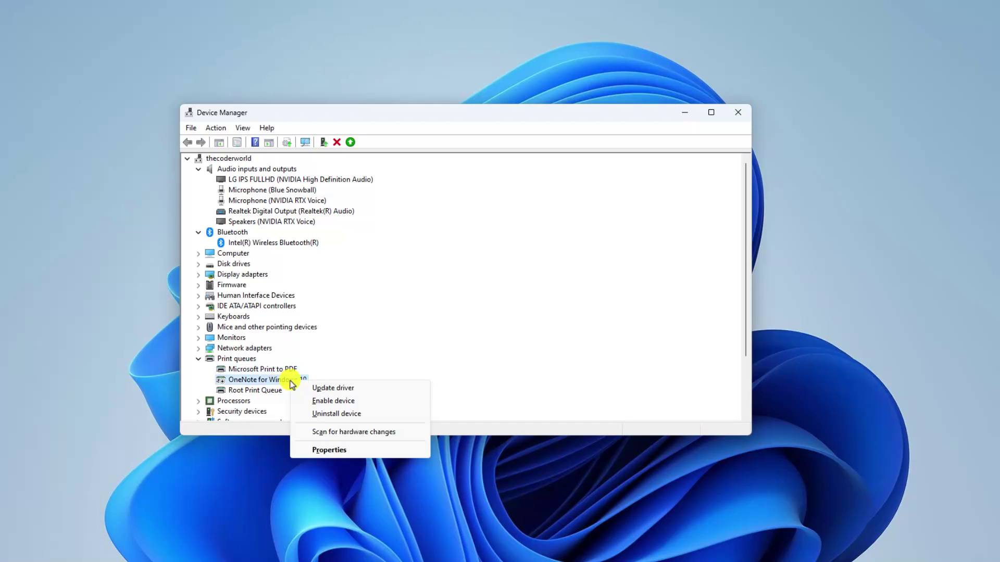
pyautogui.click(368, 401)
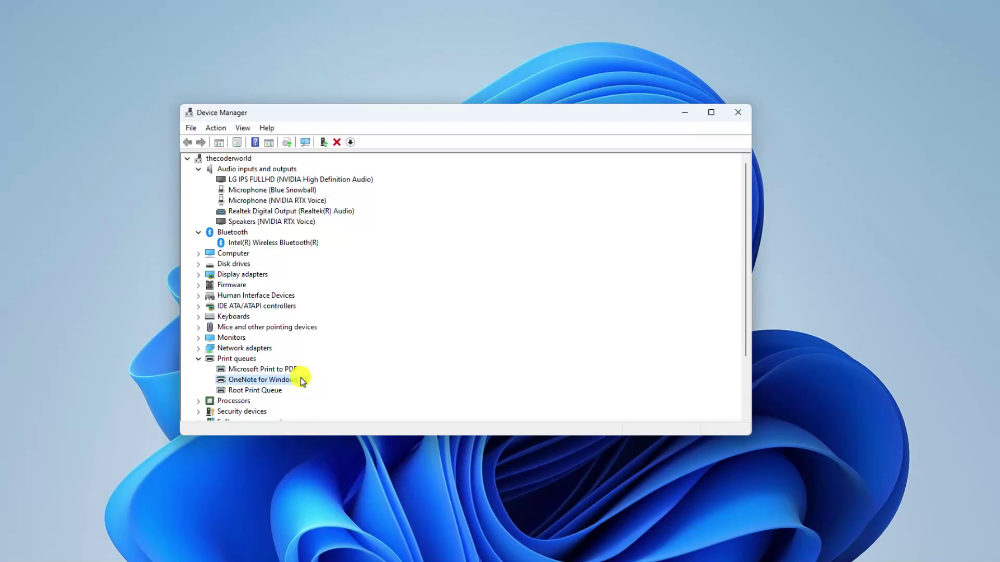
# - Search automatically for a OneNote for Windows 10 driver, then close the wizard
pyautogui.rightClick(300, 378)
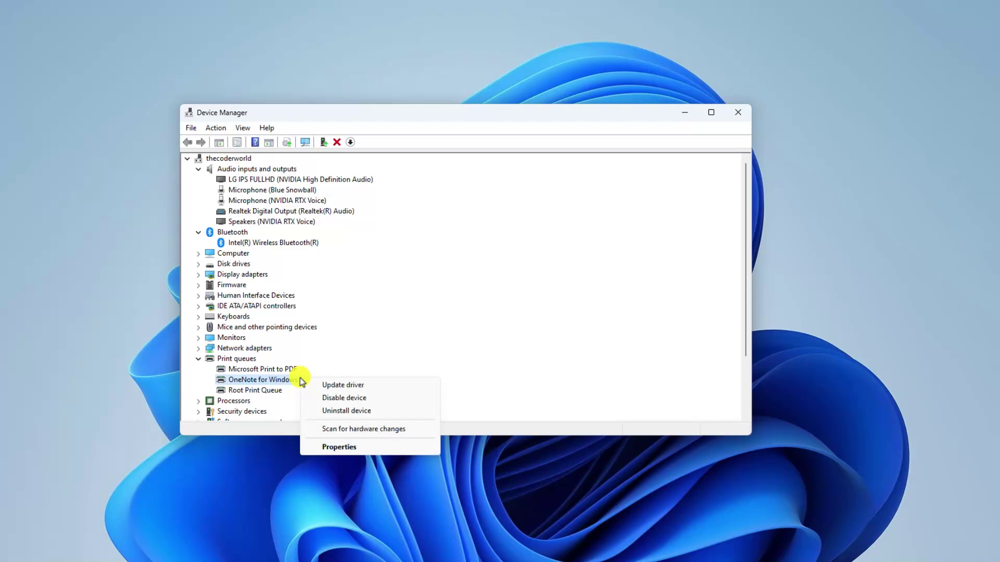
pyautogui.click(374, 389)
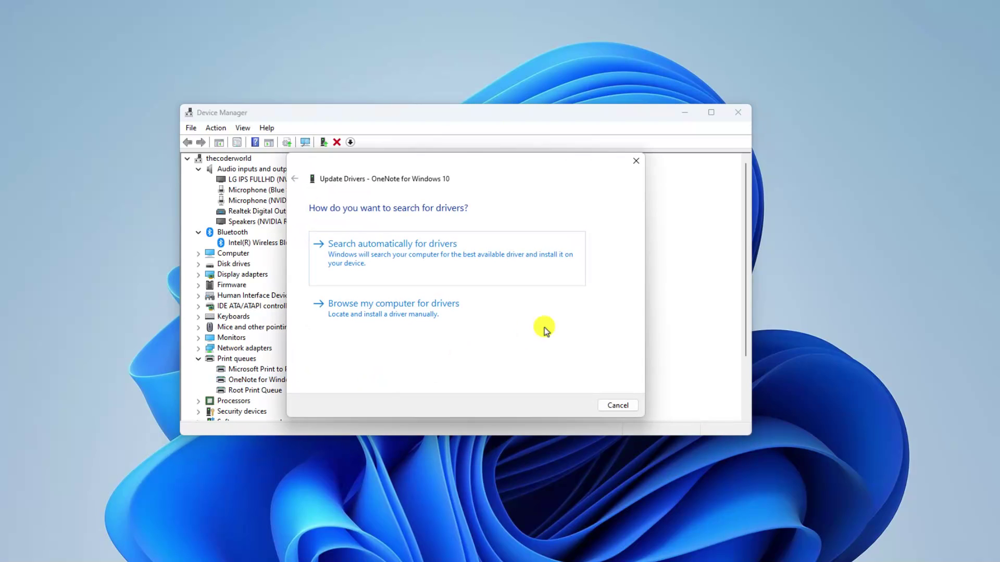
pyautogui.click(375, 270)
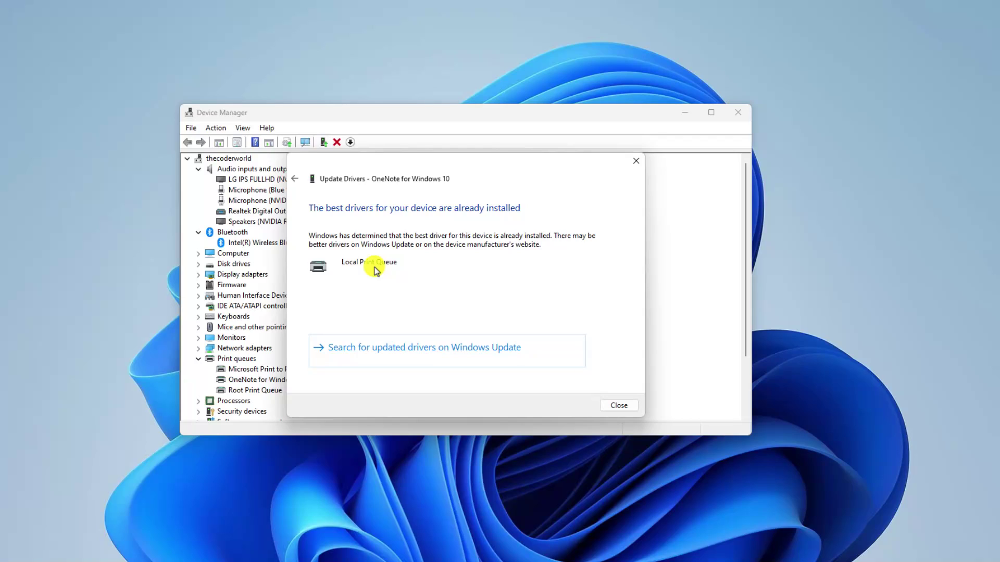
pyautogui.click(618, 405)
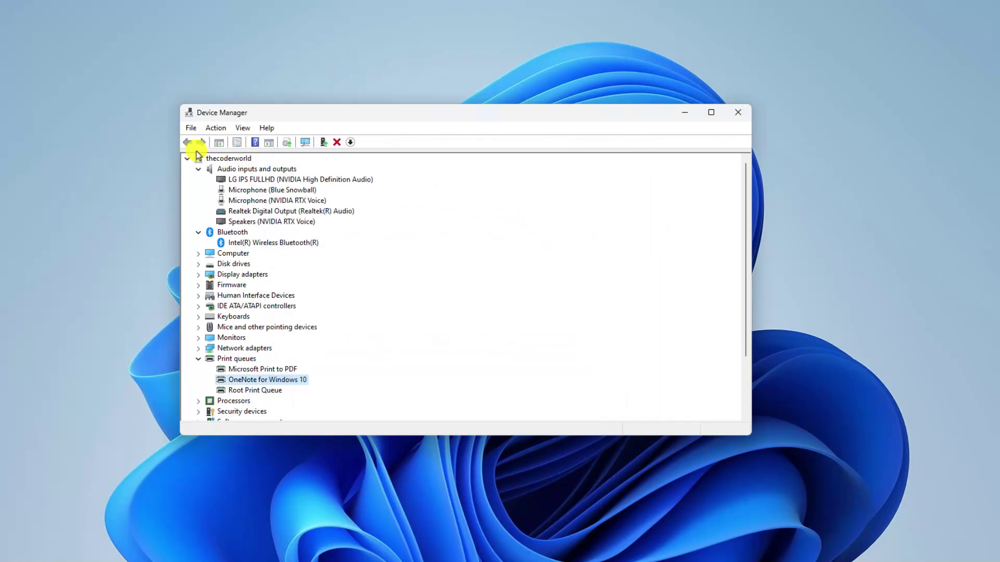
# - Close the Device Manager window with its title-bar X
pyautogui.click(738, 112)
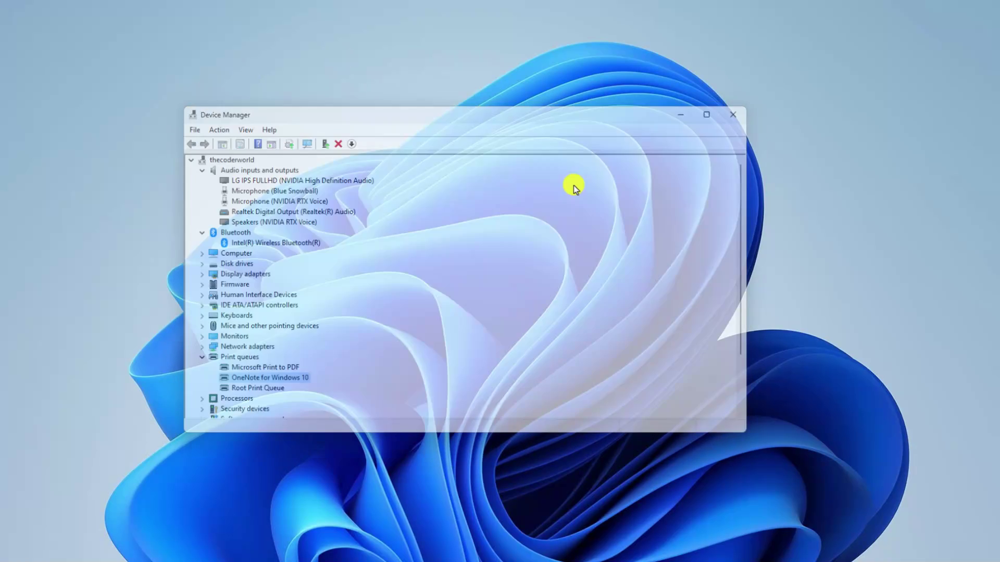